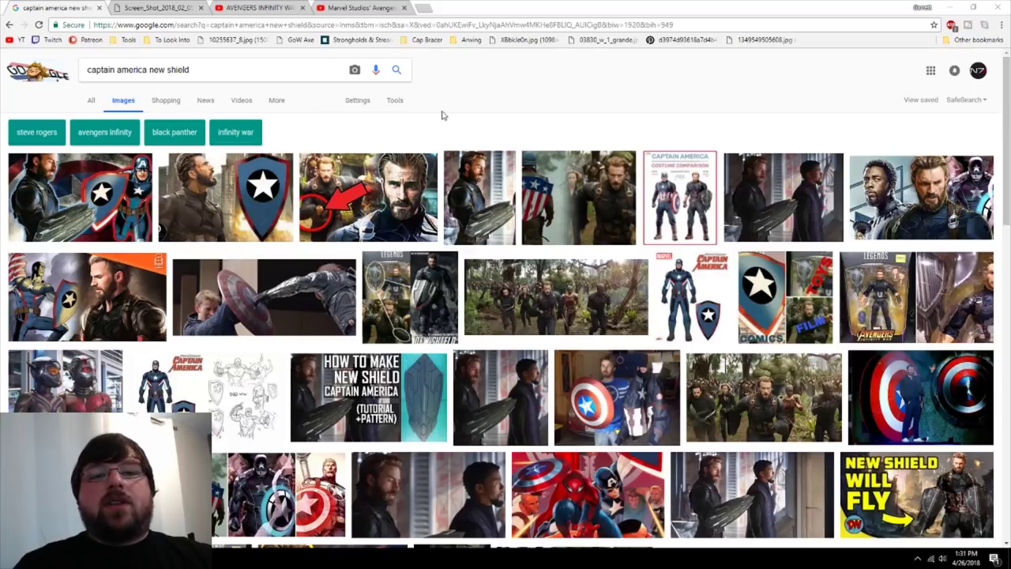
Step: Preview several Captain America shield images, including the Pinterest one, for comparison
{"action": "left_click", "coordinate": [120, 228]}
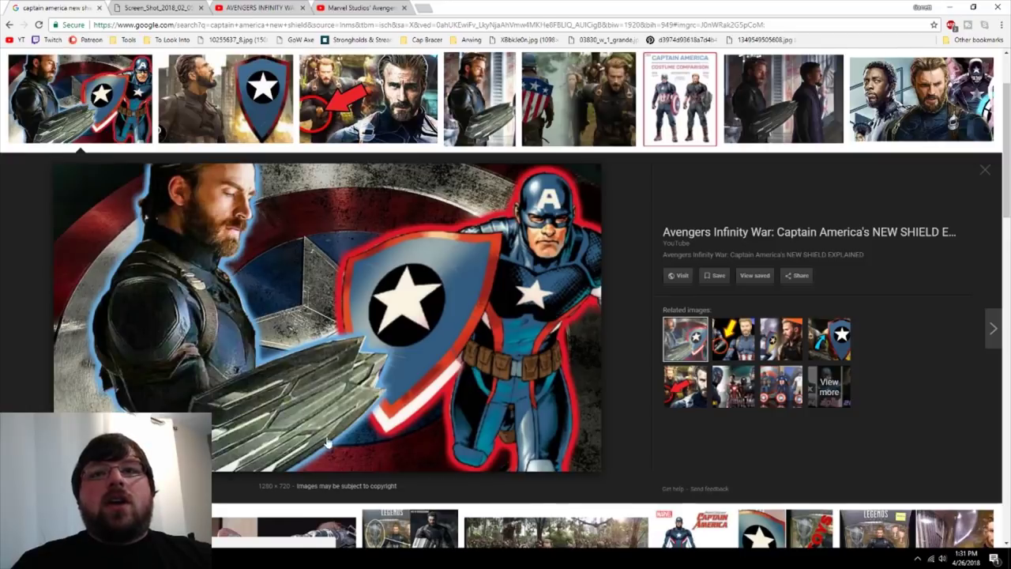
{"action": "left_click", "coordinate": [496, 107]}
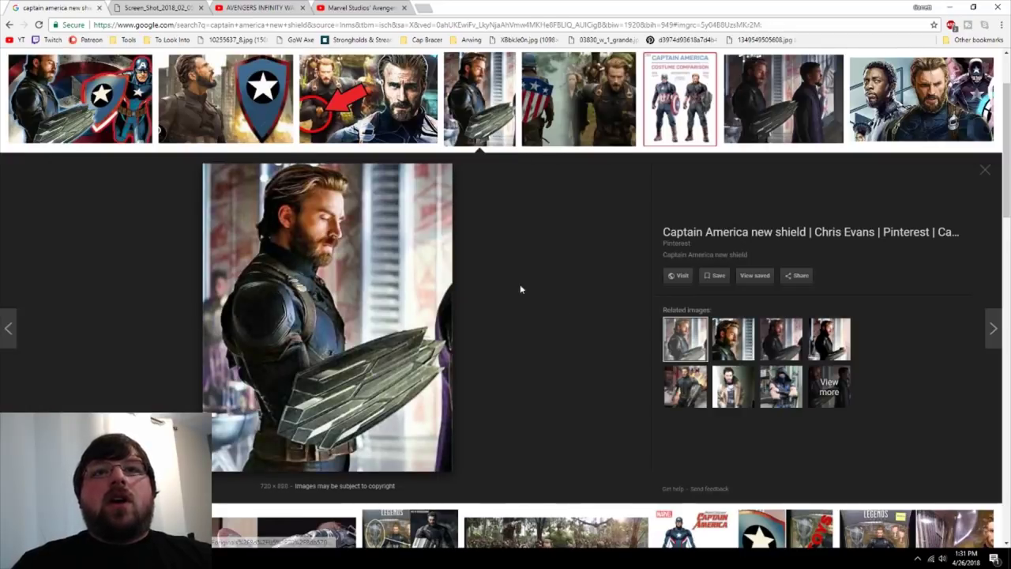
{"action": "left_click", "coordinate": [774, 111]}
{"action": "left_click", "coordinate": [79, 99]}
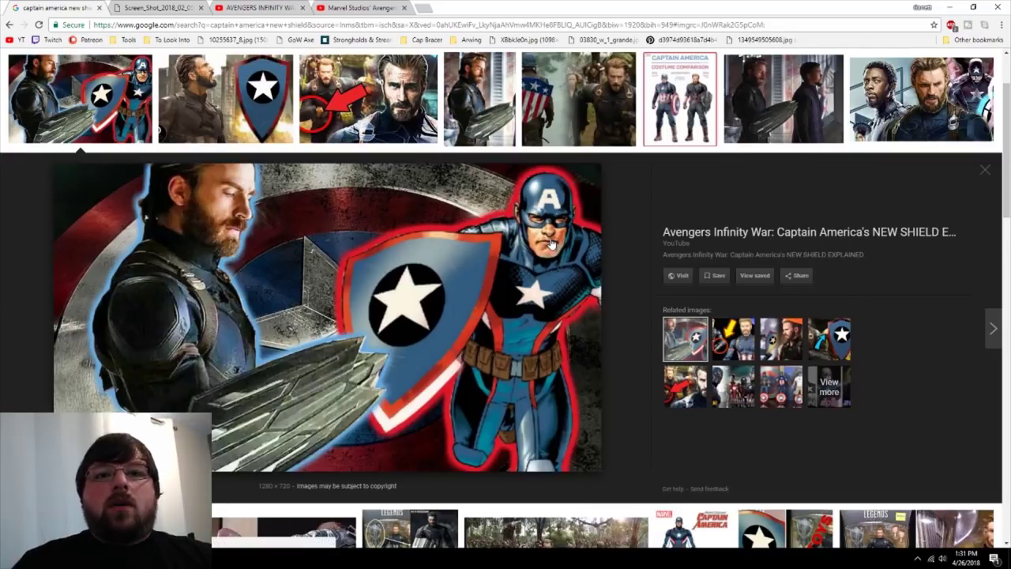
{"action": "scroll", "coordinate": [545, 243], "scroll_direction": "up", "scroll_amount": 1}
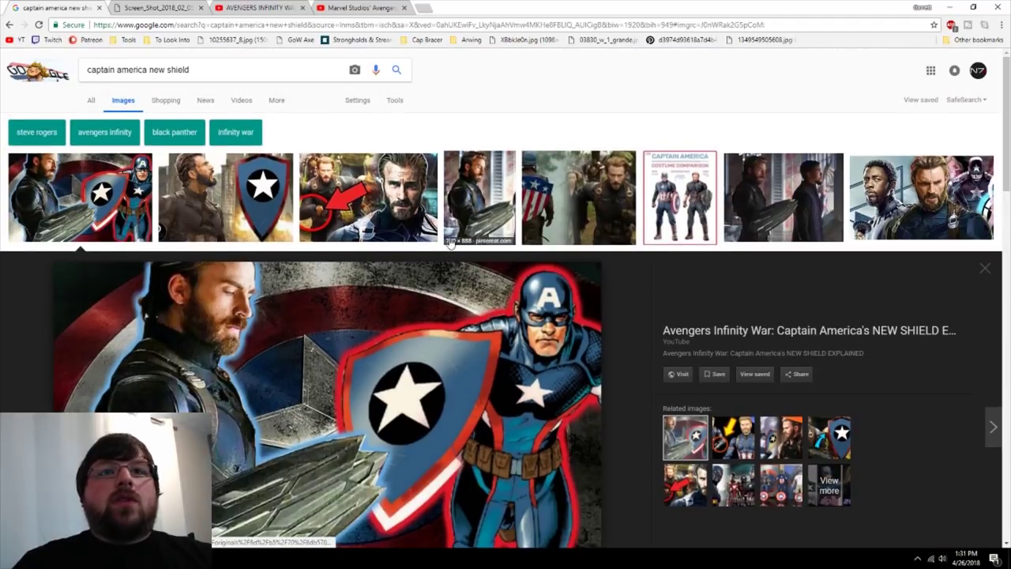
{"action": "scroll", "coordinate": [451, 237], "scroll_direction": "down", "scroll_amount": 1}
{"action": "scroll", "coordinate": [452, 237], "scroll_direction": "down", "scroll_amount": 1}
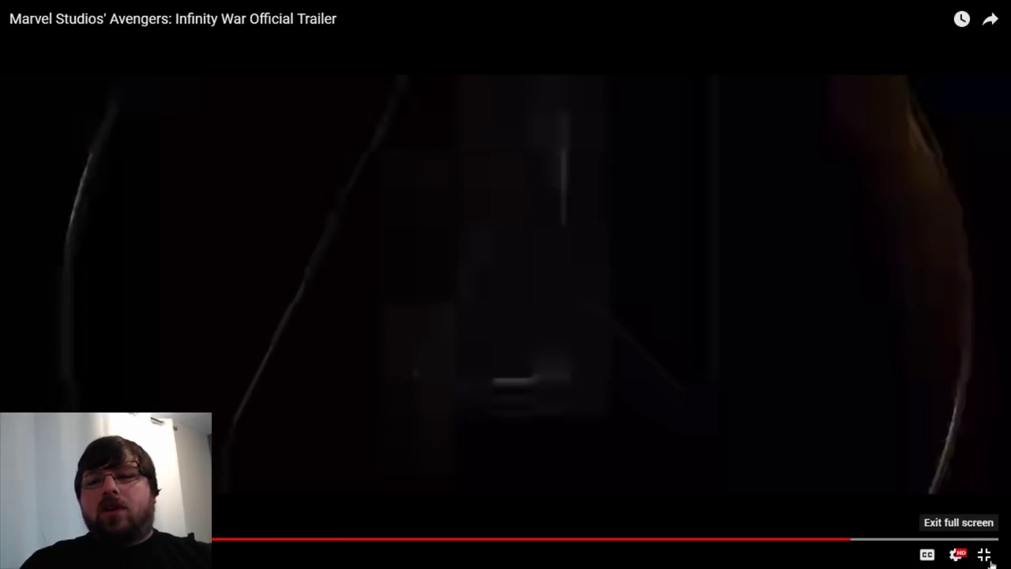
Step: Pause the Super Bowl Trailer full screen on Captain America holding his new shield
{"action": "left_click", "coordinate": [984, 555]}
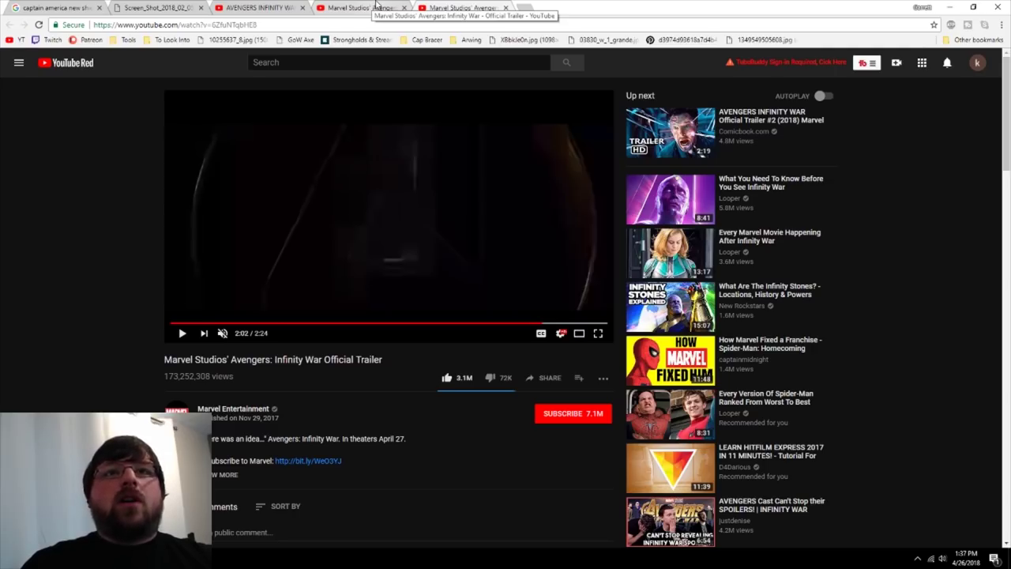
{"action": "left_click", "coordinate": [263, 7]}
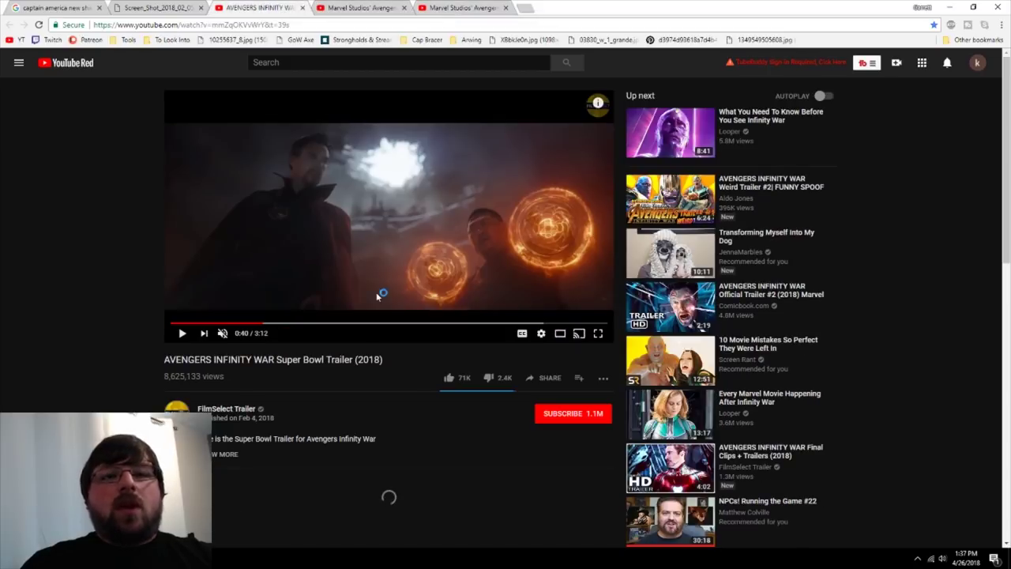
{"action": "left_click", "coordinate": [198, 326]}
{"action": "key", "text": "f"}
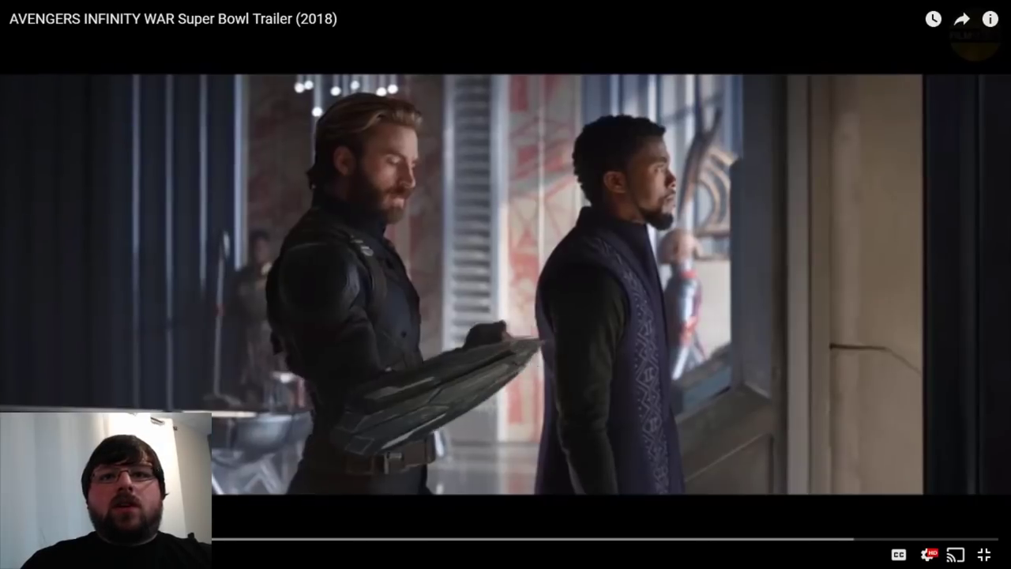
{"action": "key", "text": "space"}
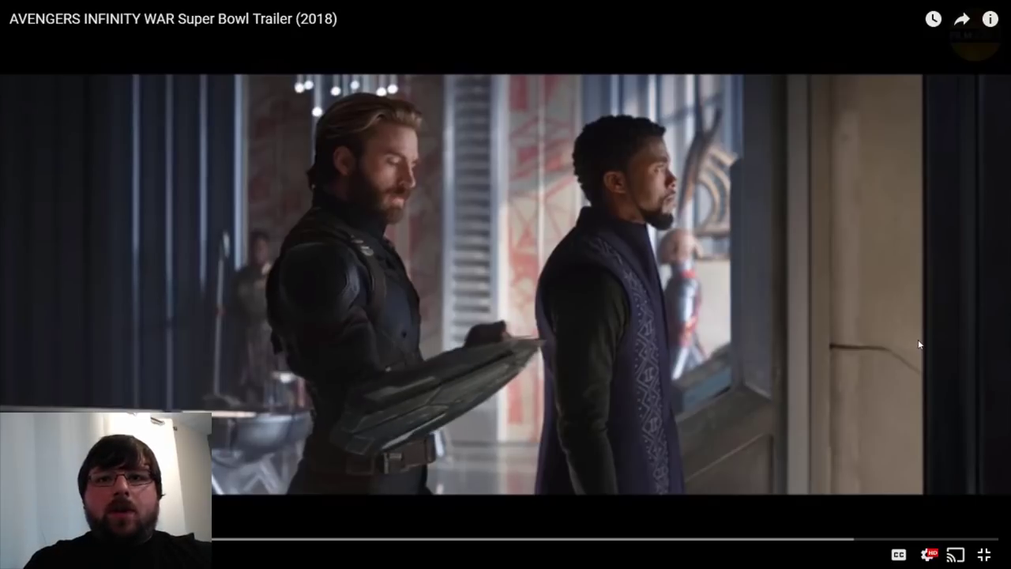
{"action": "key", "text": "space"}
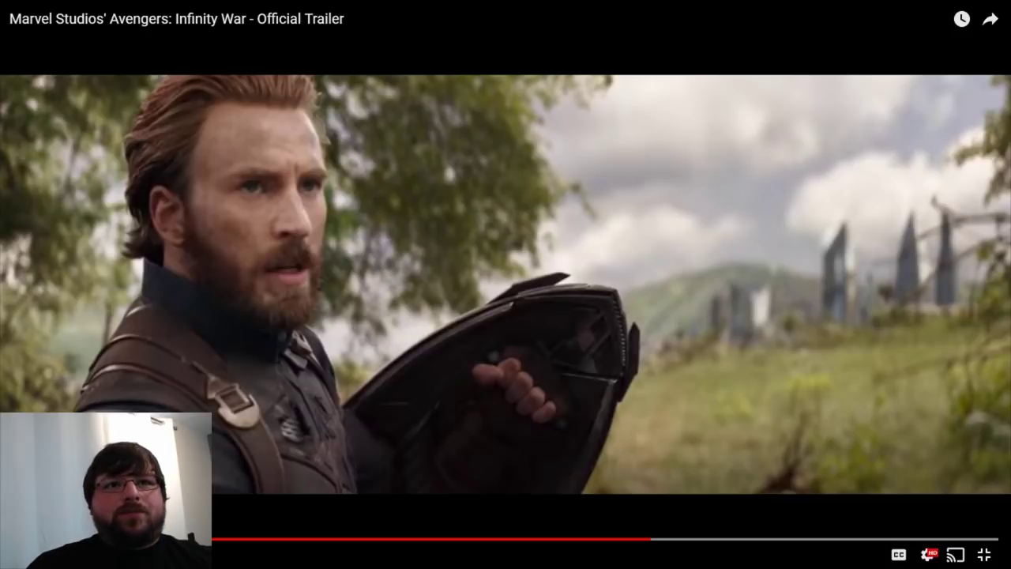
Step: Exit the full-screen Official Trailer view after pausing on the shield close-up
{"action": "key", "text": "Escape"}
Step: Preview the Legends action-figure shield comparison image, then switch to the saved shield screenshot
{"action": "left_click", "coordinate": [67, 7]}
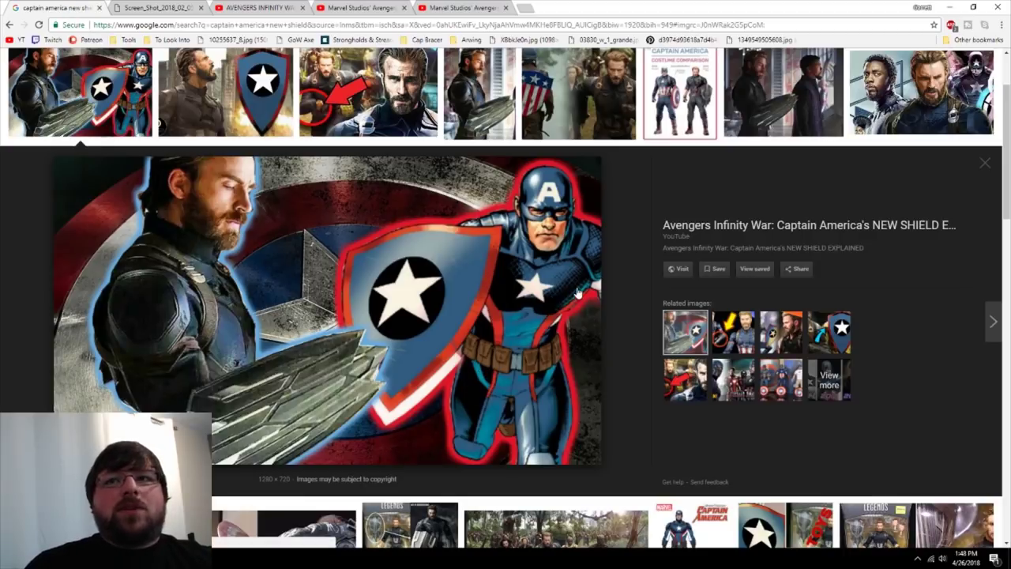
{"action": "scroll", "coordinate": [566, 310], "scroll_direction": "down", "scroll_amount": 2}
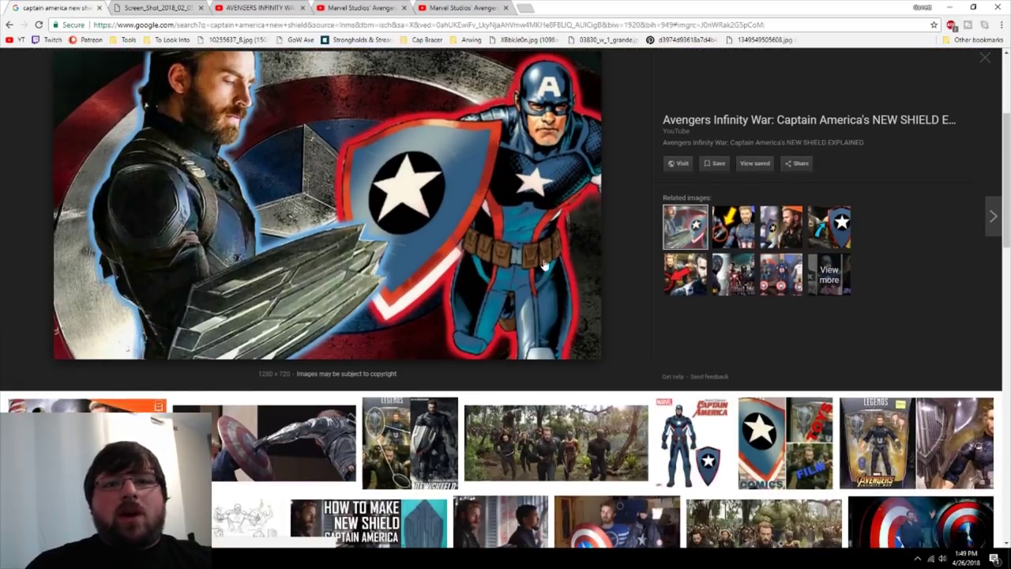
{"action": "left_click", "coordinate": [427, 432]}
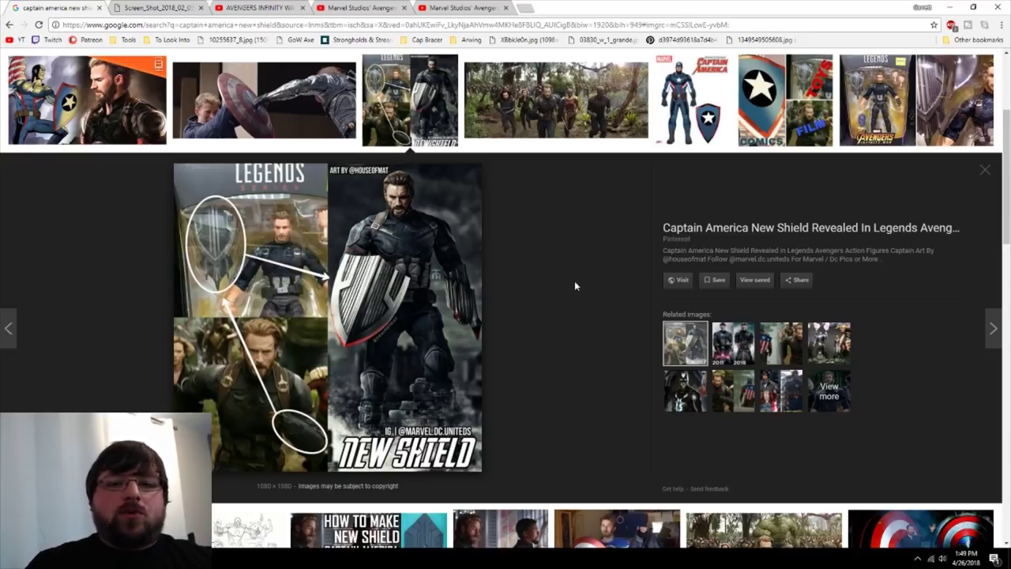
{"action": "key", "text": "ctrl+Tab"}
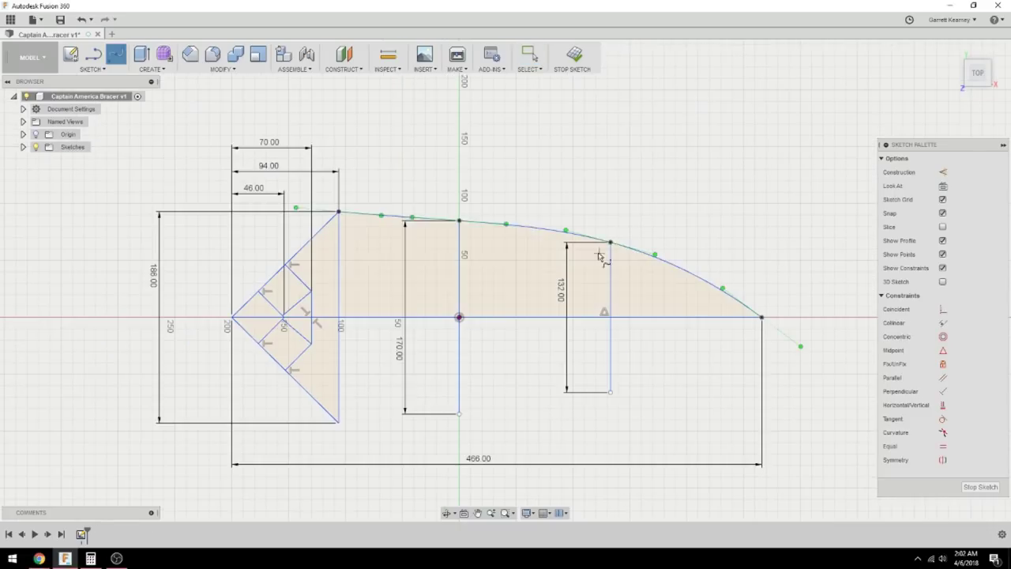
Step: Draw a new line from the sketch baseline dimensioned 17.50 and 13.50
{"action": "scroll", "coordinate": [435, 234], "scroll_direction": "up", "scroll_amount": 3}
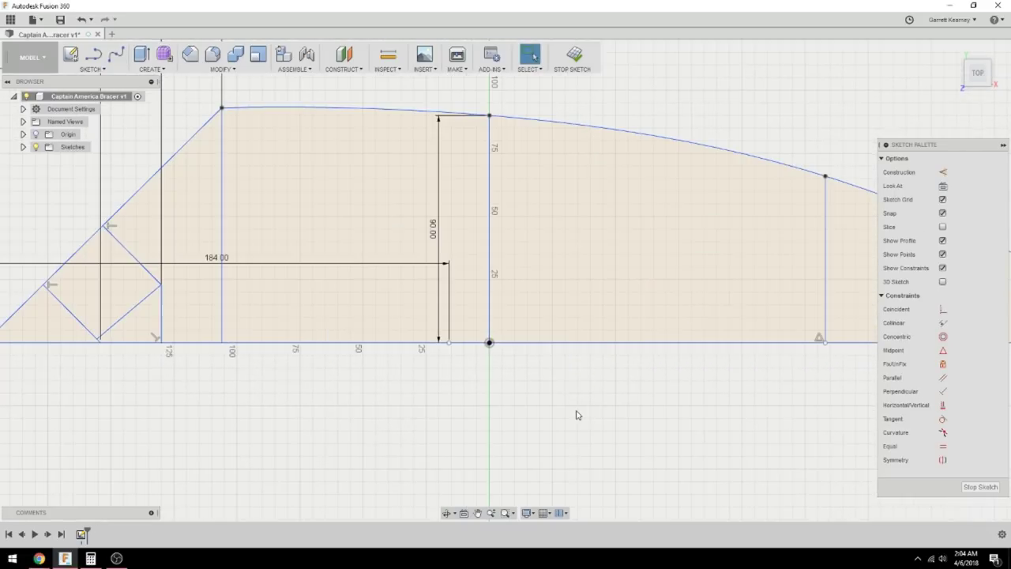
{"action": "key", "text": "l"}
{"action": "left_click", "coordinate": [560, 341]}
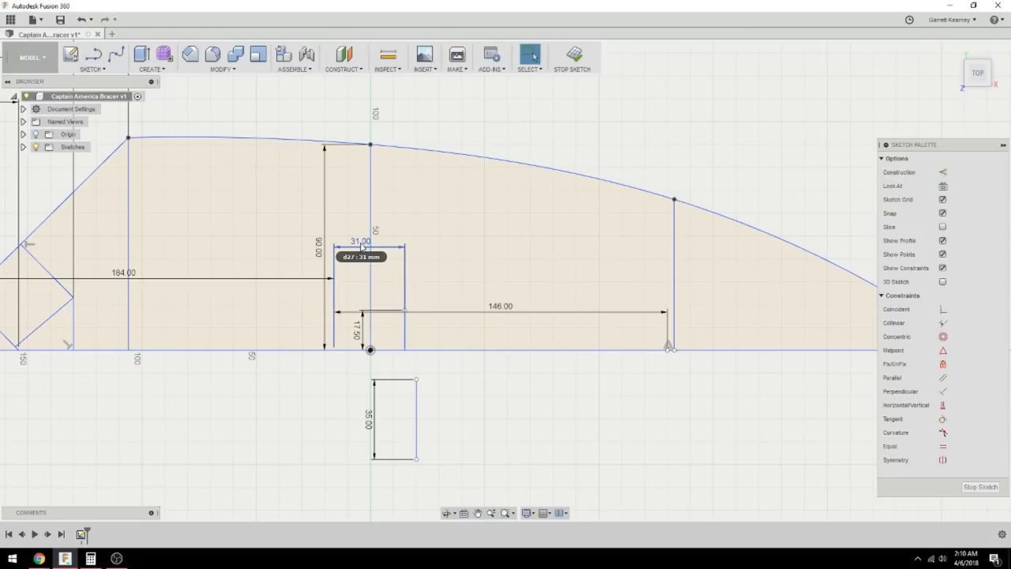
{"action": "type", "text": "17.5"}
{"action": "key", "text": "Return"}
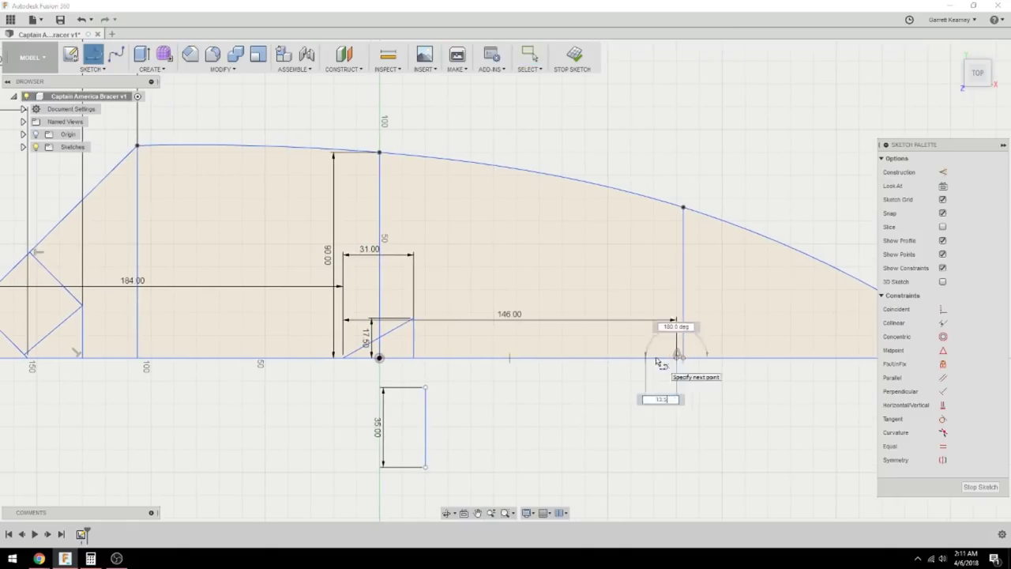
{"action": "type", "text": "13.5"}
{"action": "key", "text": "Return"}
{"action": "scroll", "coordinate": [692, 399], "scroll_direction": "down", "scroll_amount": 2}
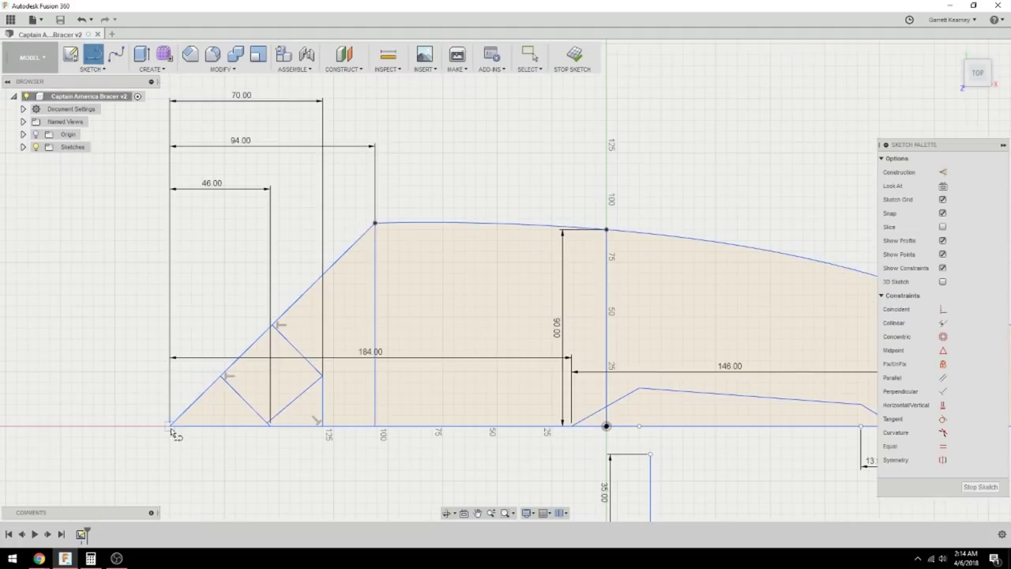
{"action": "left_click", "coordinate": [266, 328]}
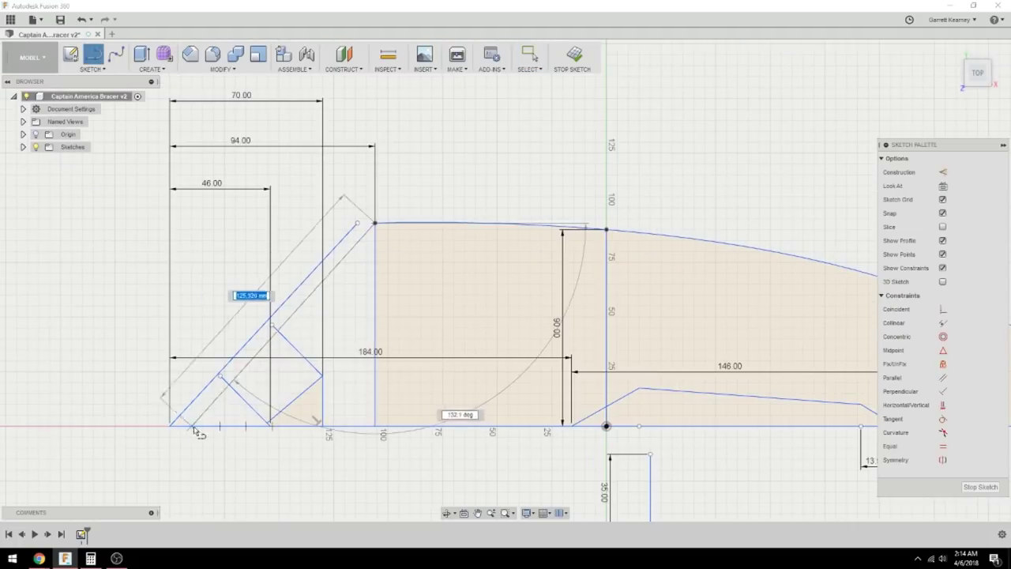
{"action": "scroll", "coordinate": [267, 327], "scroll_direction": "down", "scroll_amount": 5}
{"action": "scroll", "coordinate": [413, 420], "scroll_direction": "up", "scroll_amount": 4}
{"action": "middle_click_drag", "start_coordinate": [717, 429], "coordinate": [889, 409]}
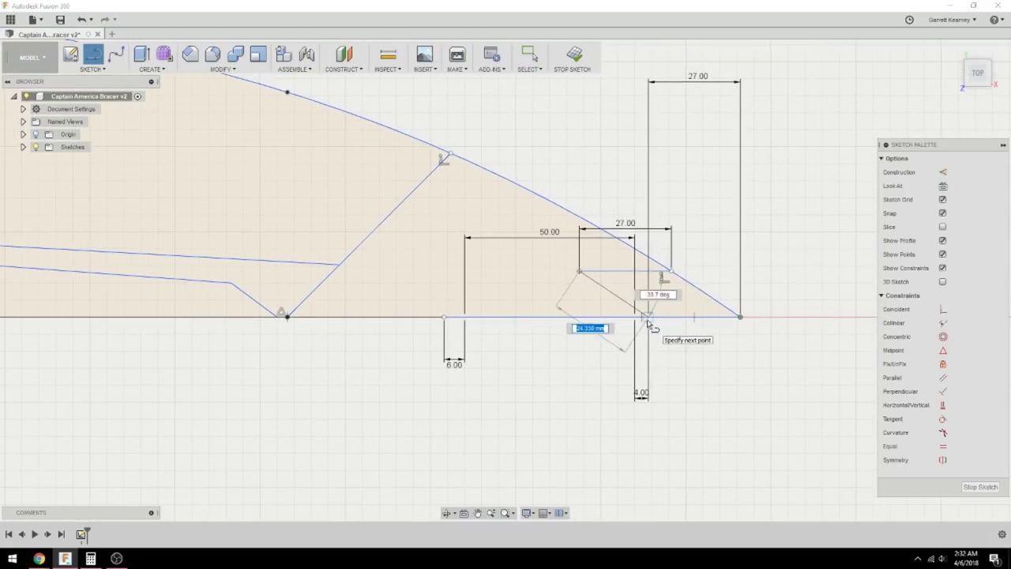
Step: Draw lines outlining a trapezoid panel up to its top corner
{"action": "key", "text": "l"}
{"action": "left_click", "coordinate": [464, 317]}
{"action": "scroll", "coordinate": [474, 308], "scroll_direction": "up", "scroll_amount": 2}
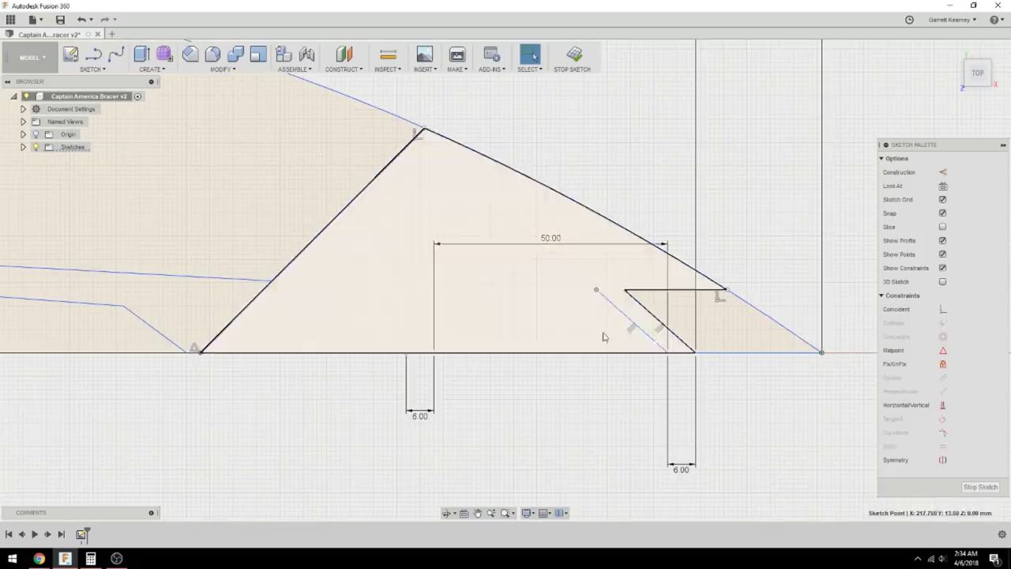
{"action": "left_click", "coordinate": [520, 271]}
{"action": "left_click", "coordinate": [582, 271]}
Step: Add a new band line from the diagonal with a 5.00 width dimension
{"action": "left_click", "coordinate": [413, 234]}
{"action": "scroll", "coordinate": [513, 237], "scroll_direction": "up", "scroll_amount": 1}
{"action": "left_click", "coordinate": [474, 316]}
{"action": "type", "text": "5"}
{"action": "key", "text": "Return"}
{"action": "scroll", "coordinate": [579, 342], "scroll_direction": "down", "scroll_amount": 1}
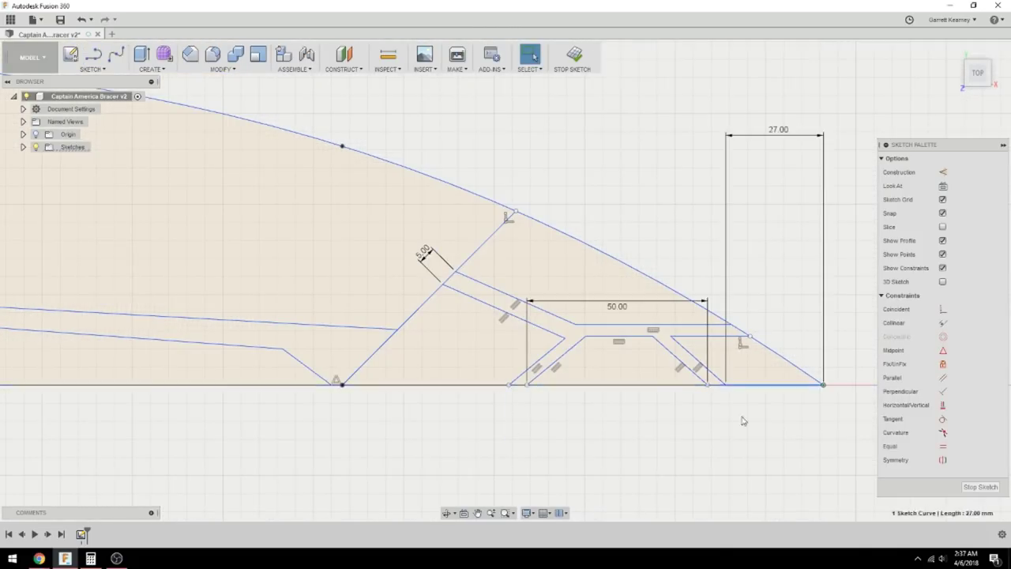
{"action": "scroll", "coordinate": [812, 275], "scroll_direction": "up", "scroll_amount": 3}
{"action": "scroll", "coordinate": [558, 431], "scroll_direction": "down", "scroll_amount": 5}
{"action": "scroll", "coordinate": [367, 342], "scroll_direction": "up", "scroll_amount": 2}
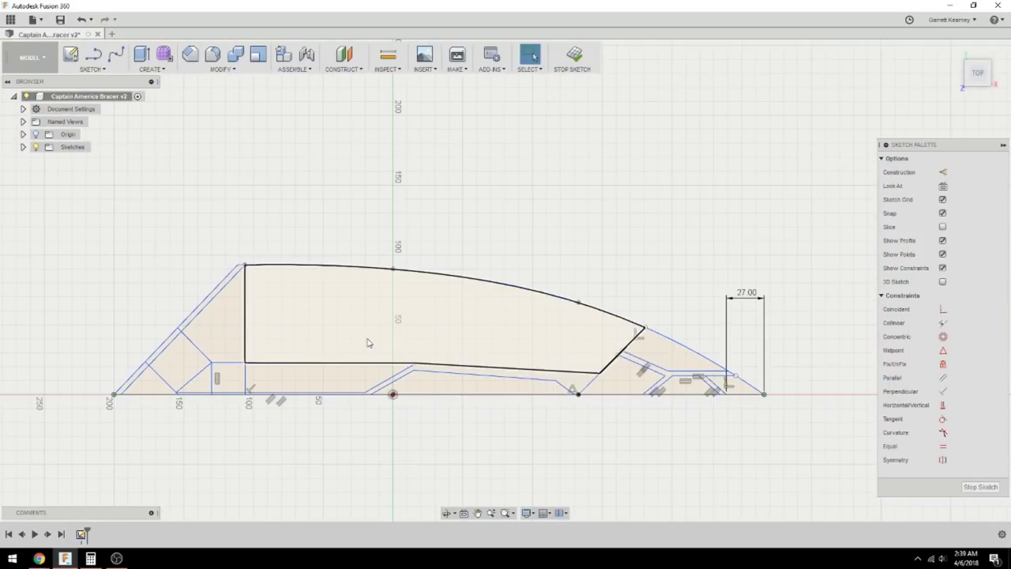
{"action": "scroll", "coordinate": [218, 340], "scroll_direction": "up", "scroll_amount": 1}
Step: Draw another line from the left diagonal edge and pull the horizontal line's end left
{"action": "key", "text": "l"}
{"action": "left_click", "coordinate": [179, 329]}
{"action": "left_click", "coordinate": [267, 327]}
{"action": "scroll", "coordinate": [191, 284], "scroll_direction": "up", "scroll_amount": 1}
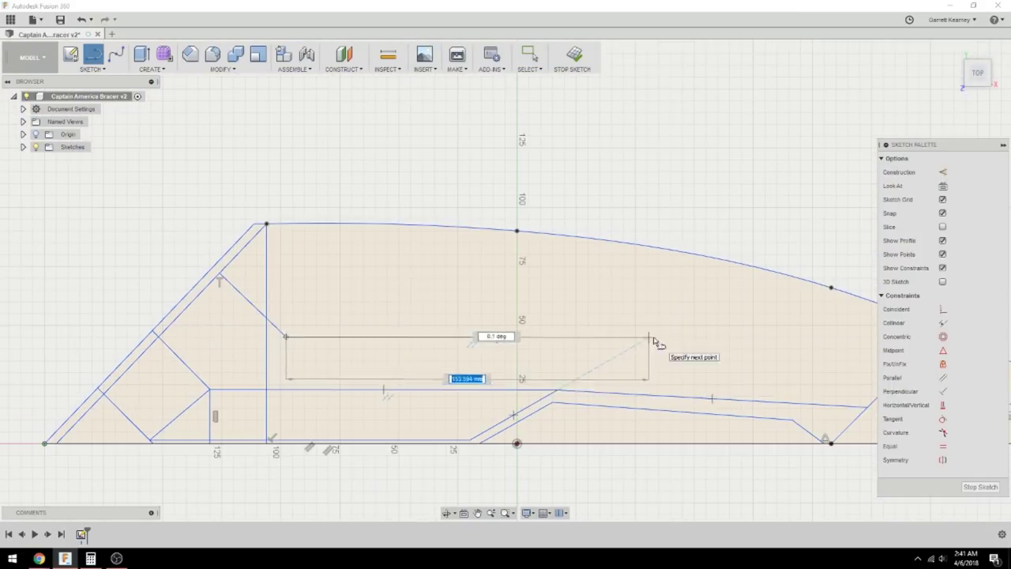
{"action": "scroll", "coordinate": [523, 394], "scroll_direction": "up", "scroll_amount": 2}
{"action": "left_click", "coordinate": [527, 390]}
{"action": "left_click", "coordinate": [199, 375]}
{"action": "scroll", "coordinate": [199, 375], "scroll_direction": "down", "scroll_amount": 1}
{"action": "key", "text": "Escape"}
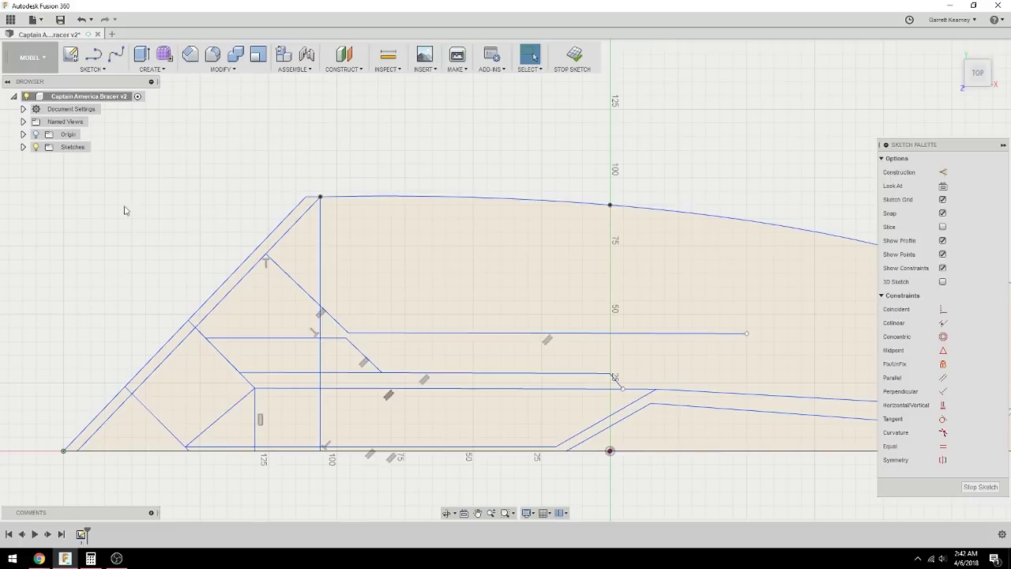
{"action": "left_click_drag", "start_coordinate": [747, 333], "coordinate": [714, 338]}
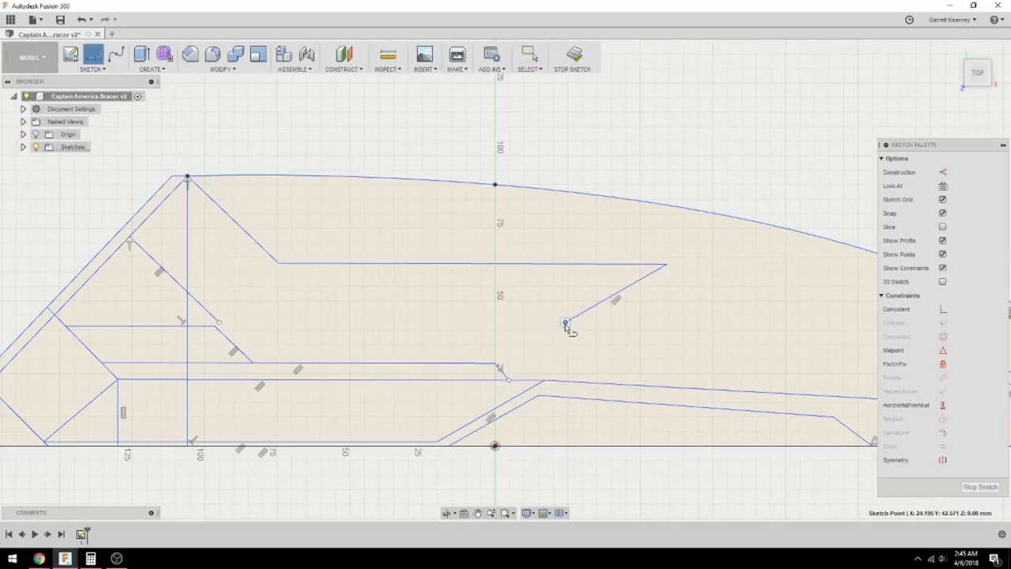
{"action": "scroll", "coordinate": [564, 323], "scroll_direction": "down", "scroll_amount": 3}
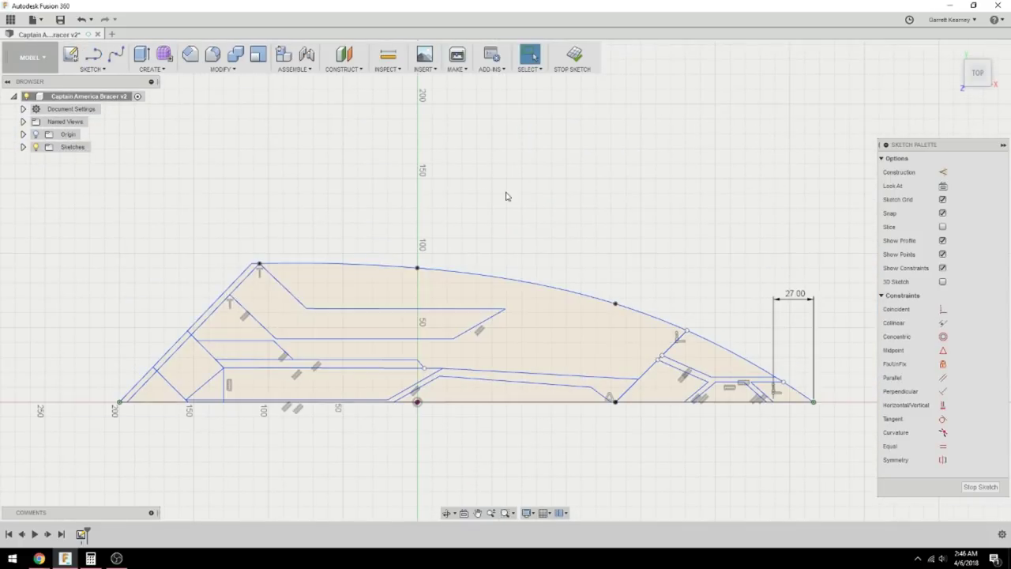
{"action": "scroll", "coordinate": [399, 324], "scroll_direction": "up", "scroll_amount": 2}
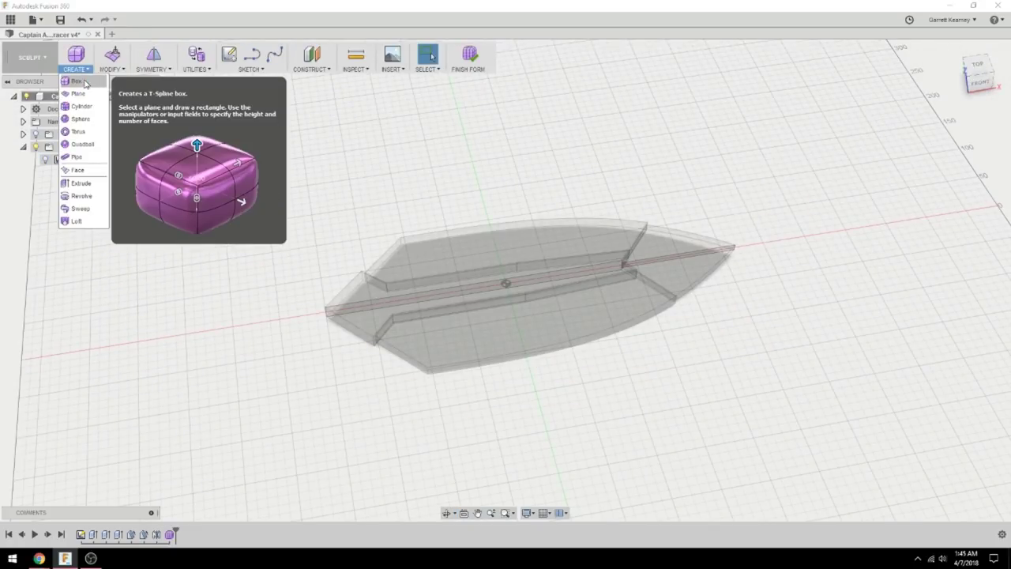
Step: Create a T-spline cylinder in the Sculpt workspace for the forearm core
{"action": "left_click", "coordinate": [82, 105]}
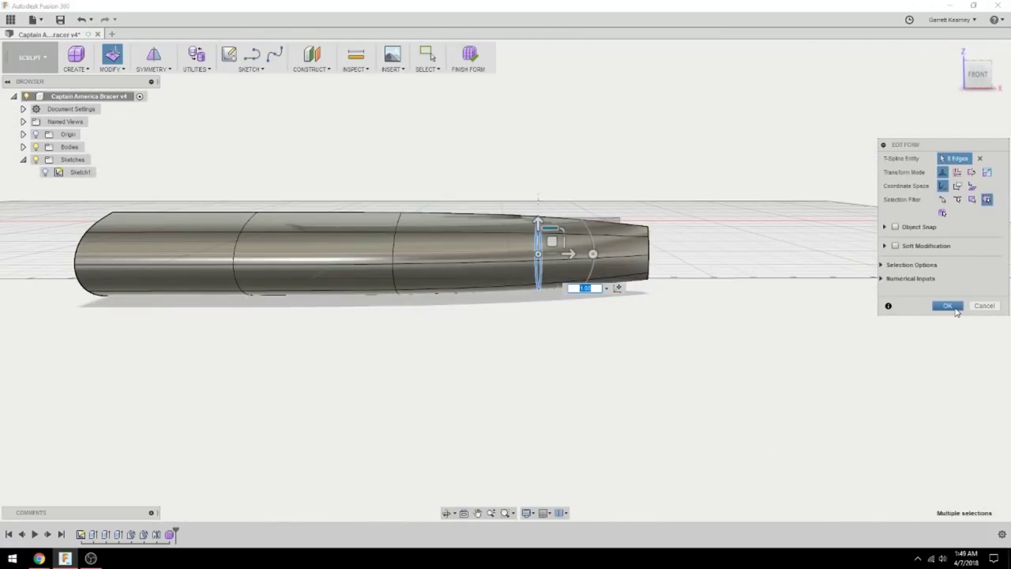
Step: Confirm the reshaped core, fill its open end, and begin extruding the plate profiles
{"action": "left_click", "coordinate": [948, 306]}
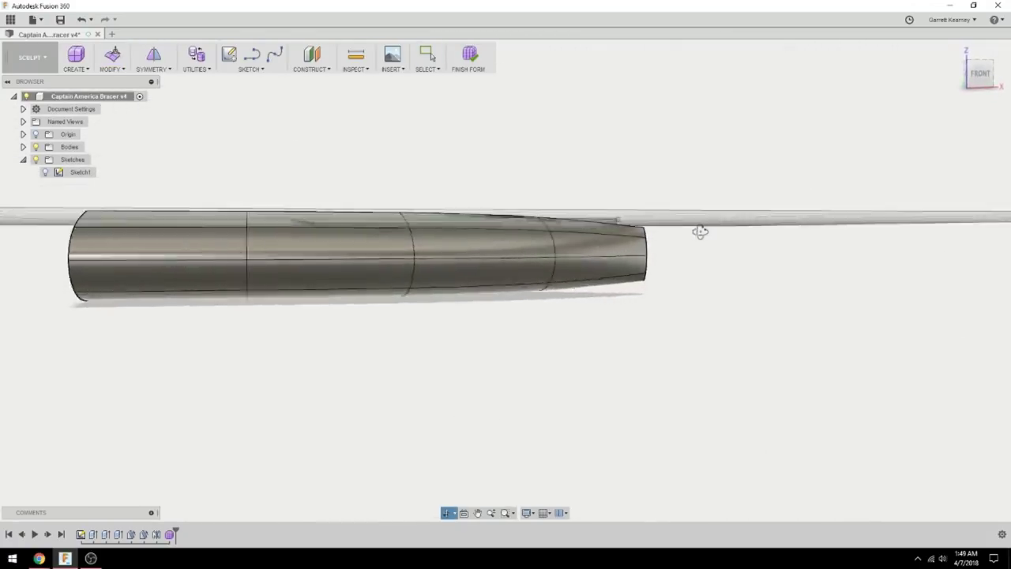
{"action": "middle_click_drag", "start_coordinate": [700, 230], "coordinate": [763, 241], "text": "shift"}
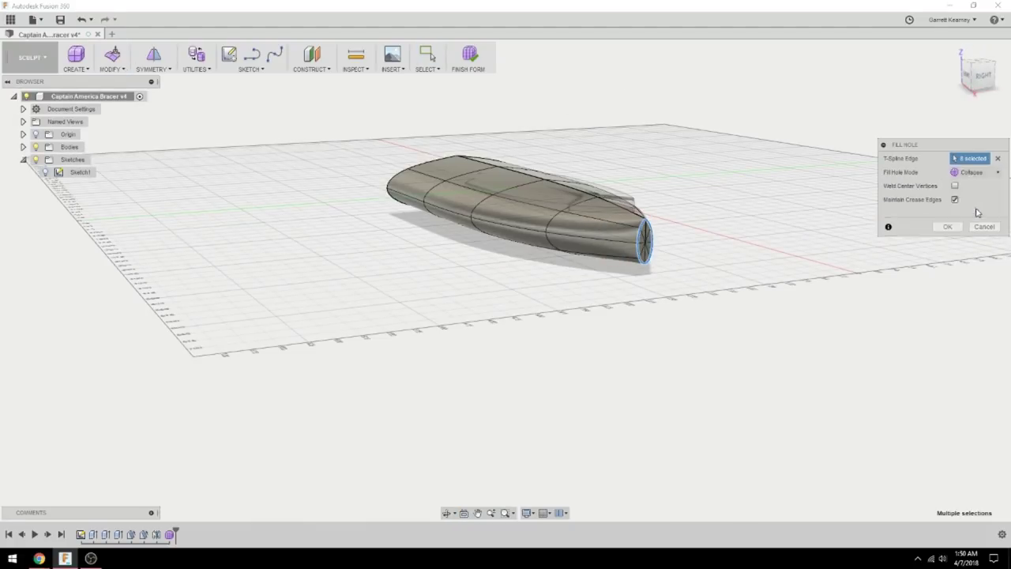
{"action": "left_click", "coordinate": [970, 212]}
{"action": "left_click", "coordinate": [947, 212]}
{"action": "middle_click_drag", "start_coordinate": [947, 213], "coordinate": [862, 259], "text": "shift"}
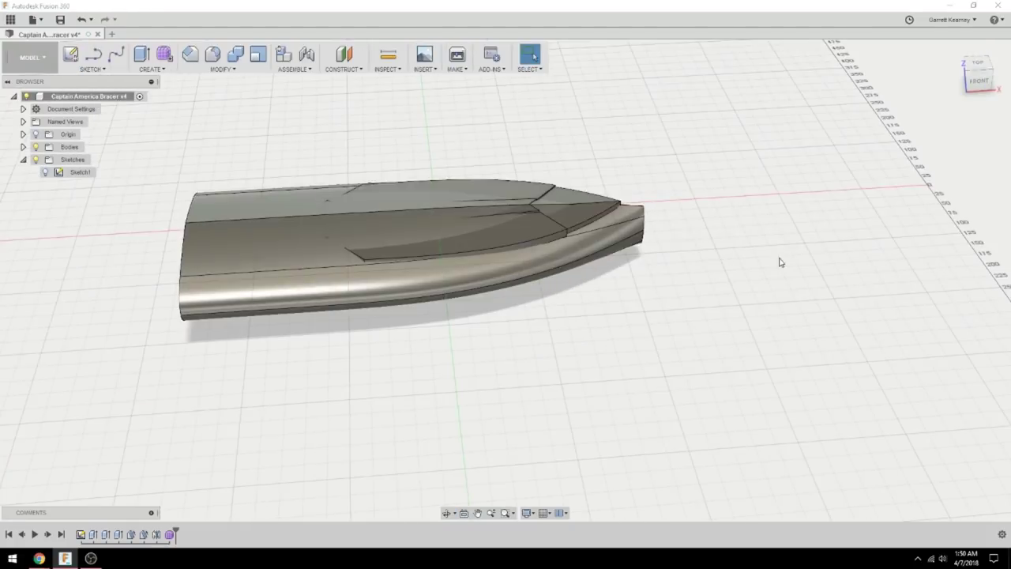
{"action": "middle_click_drag", "start_coordinate": [778, 259], "coordinate": [761, 232], "text": "shift"}
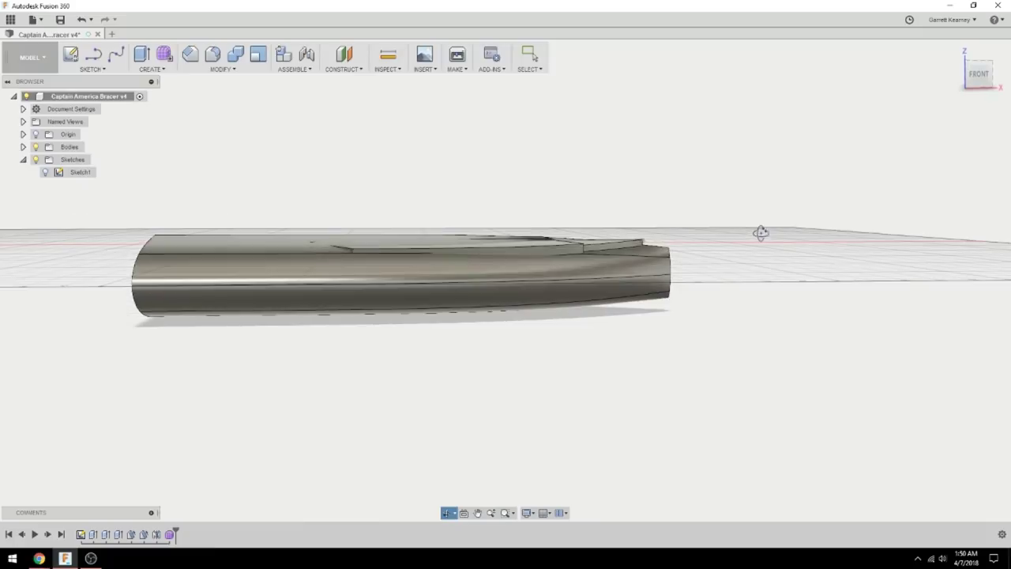
{"action": "left_click", "coordinate": [432, 56]}
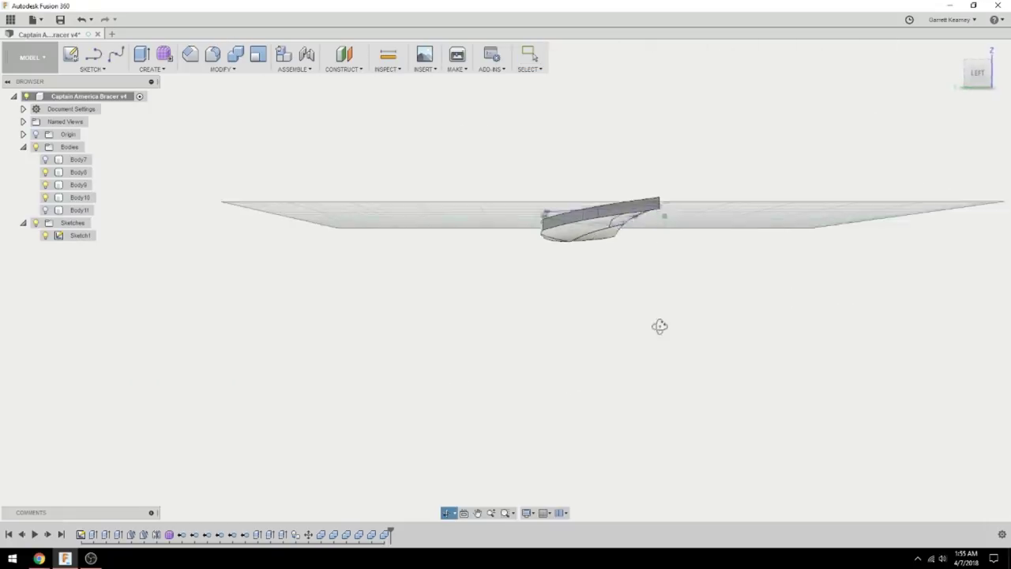
Step: Orbit around the core to inspect the layered bracer plates
{"action": "left_click_drag", "start_coordinate": [659, 325], "coordinate": [406, 348]}
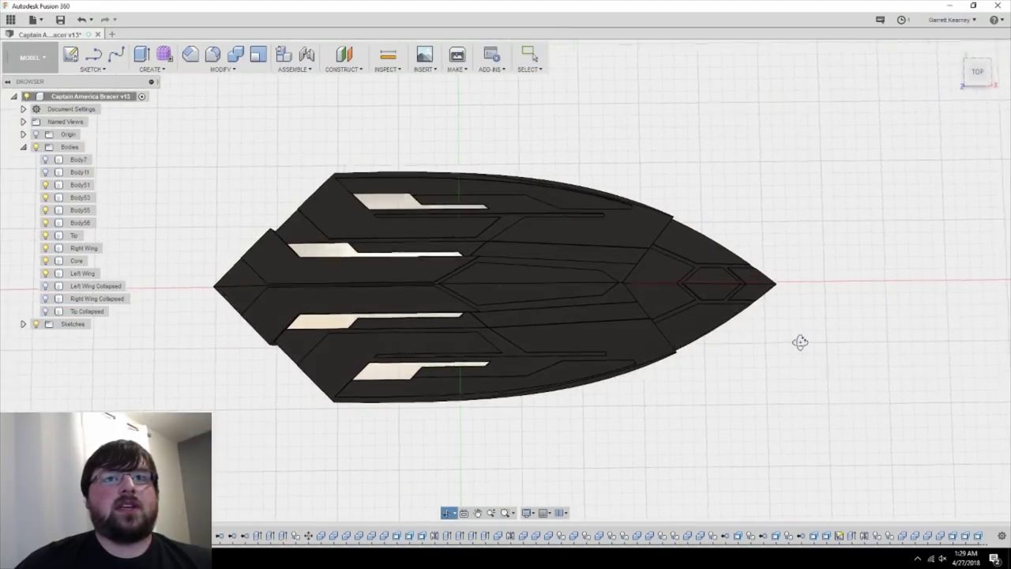
{"action": "mouse_move", "coordinate": [797, 339]}
{"action": "middle_mouse_down", "text": "shift"}
{"action": "mouse_move", "coordinate": [795, 212]}
{"action": "mouse_move", "coordinate": [792, 304]}
{"action": "mouse_move", "coordinate": [805, 328]}
{"action": "middle_mouse_up", "text": "shift"}
{"action": "scroll", "coordinate": [746, 326], "scroll_direction": "up", "scroll_amount": 3}
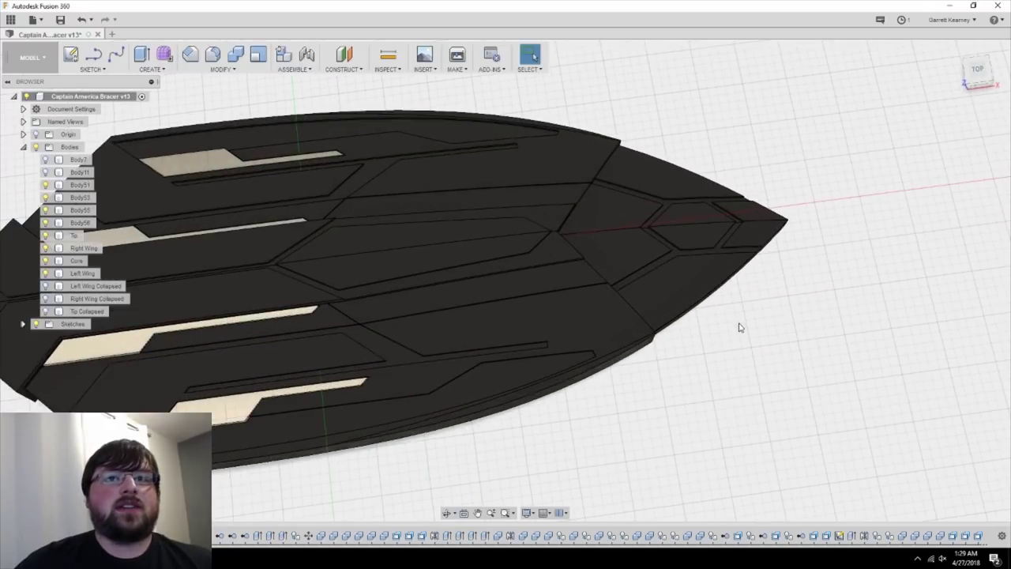
{"action": "middle_click_drag", "start_coordinate": [723, 344], "coordinate": [717, 315], "text": "shift"}
{"action": "middle_click_drag", "start_coordinate": [752, 402], "coordinate": [763, 350], "text": "shift"}
{"action": "scroll", "coordinate": [741, 322], "scroll_direction": "up", "scroll_amount": 3}
{"action": "middle_click_drag", "start_coordinate": [45, 235], "coordinate": [648, 279], "text": "shift"}
{"action": "scroll", "coordinate": [654, 266], "scroll_direction": "down", "scroll_amount": 3}
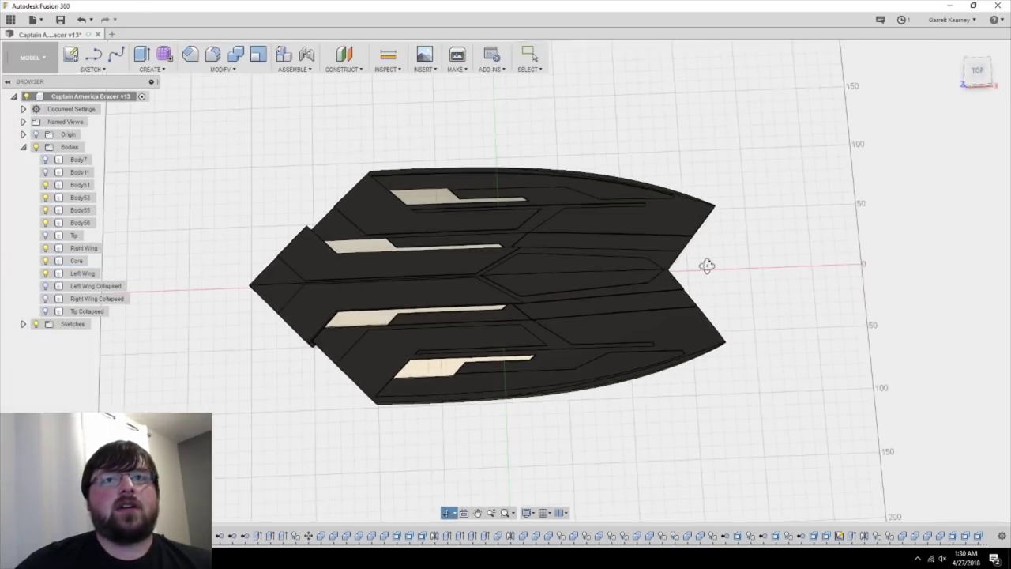
{"action": "left_click", "coordinate": [46, 235]}
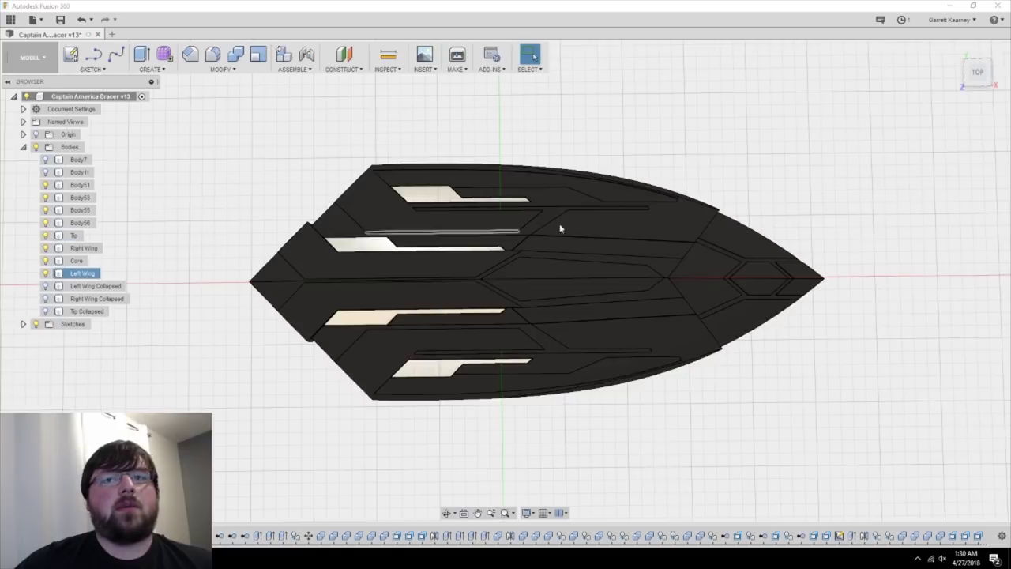
{"action": "middle_click_drag", "start_coordinate": [688, 191], "coordinate": [573, 224]}
{"action": "middle_click_drag", "start_coordinate": [632, 237], "coordinate": [695, 351], "text": "shift"}
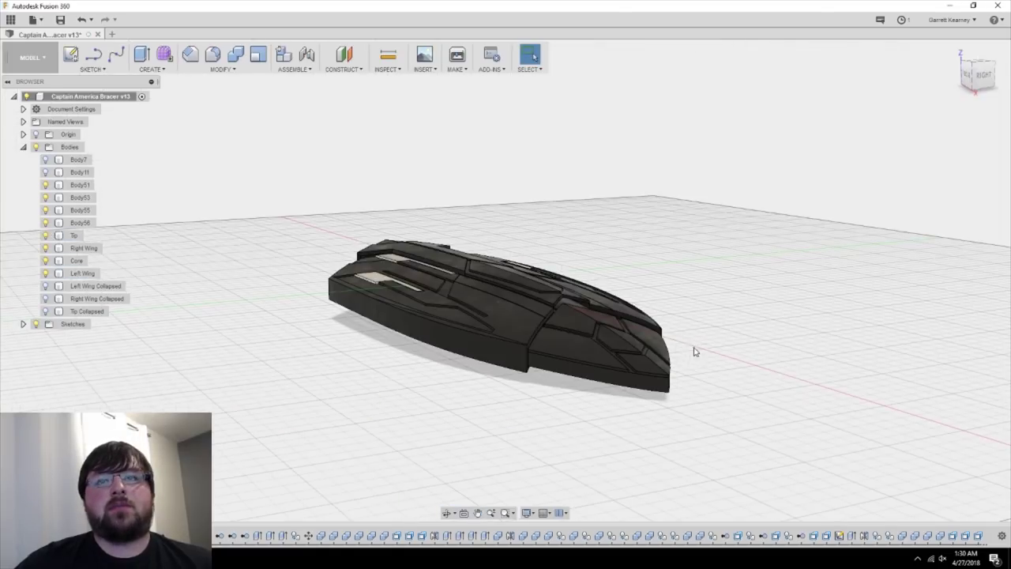
{"action": "scroll", "coordinate": [588, 307], "scroll_direction": "up", "scroll_amount": 5}
{"action": "middle_click_drag", "start_coordinate": [735, 273], "coordinate": [722, 393], "text": "shift"}
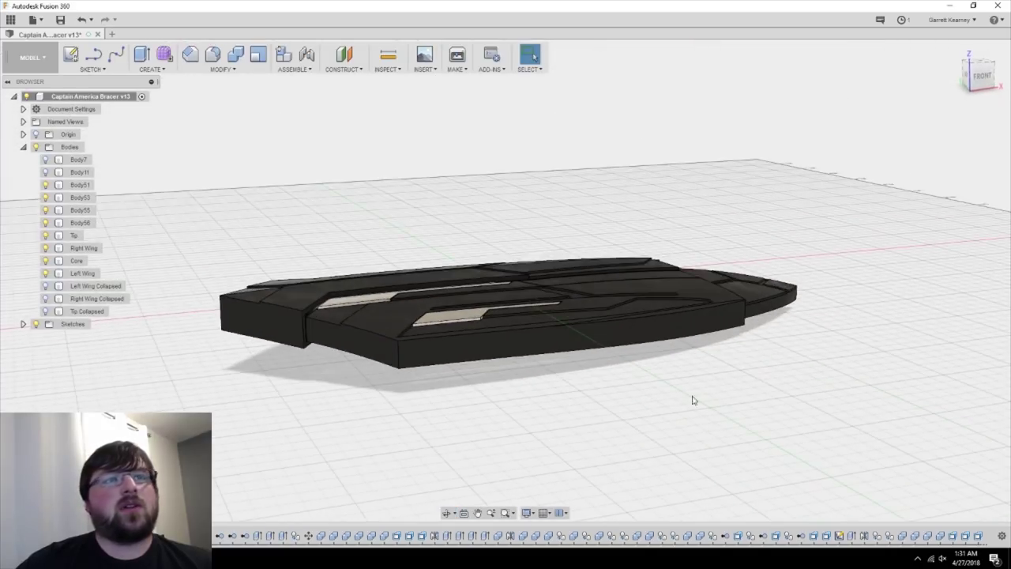
{"action": "left_click", "coordinate": [45, 160]}
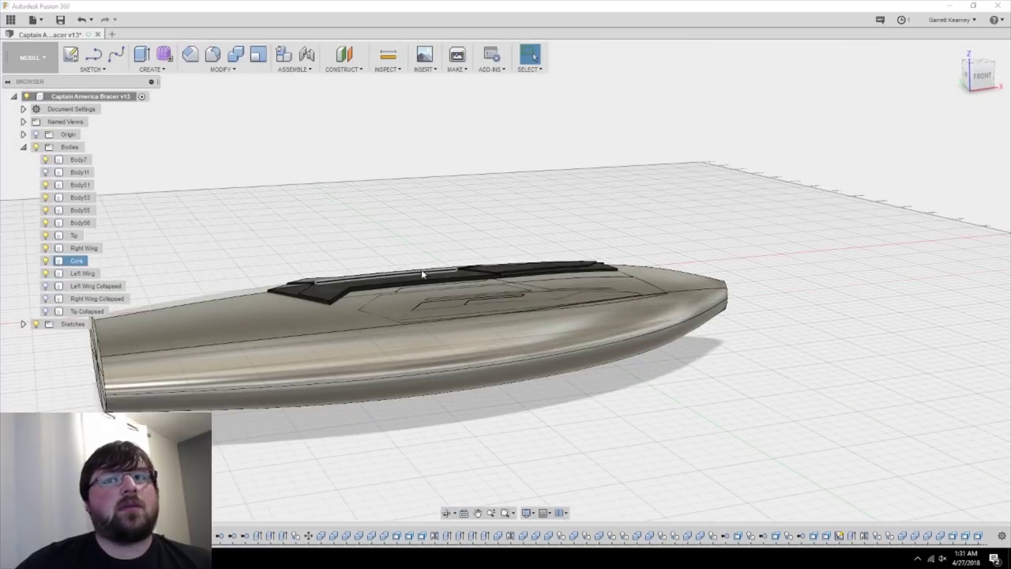
{"action": "middle_click_drag", "start_coordinate": [478, 247], "coordinate": [812, 326], "text": "shift"}
{"action": "left_click_drag", "start_coordinate": [812, 327], "coordinate": [787, 324]}
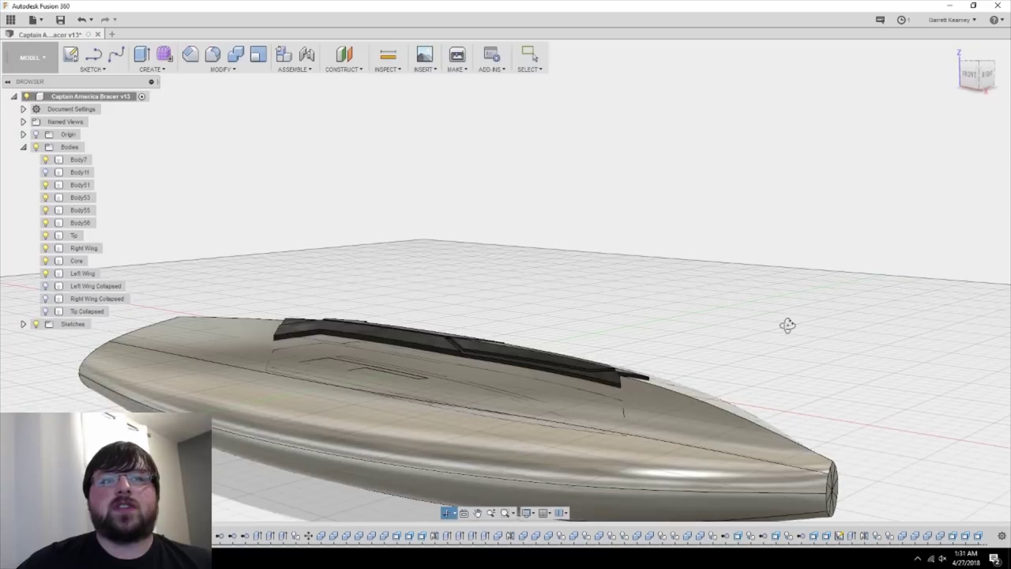
{"action": "key", "text": "Escape"}
{"action": "middle_click_drag", "start_coordinate": [442, 204], "coordinate": [646, 222], "text": "shift"}
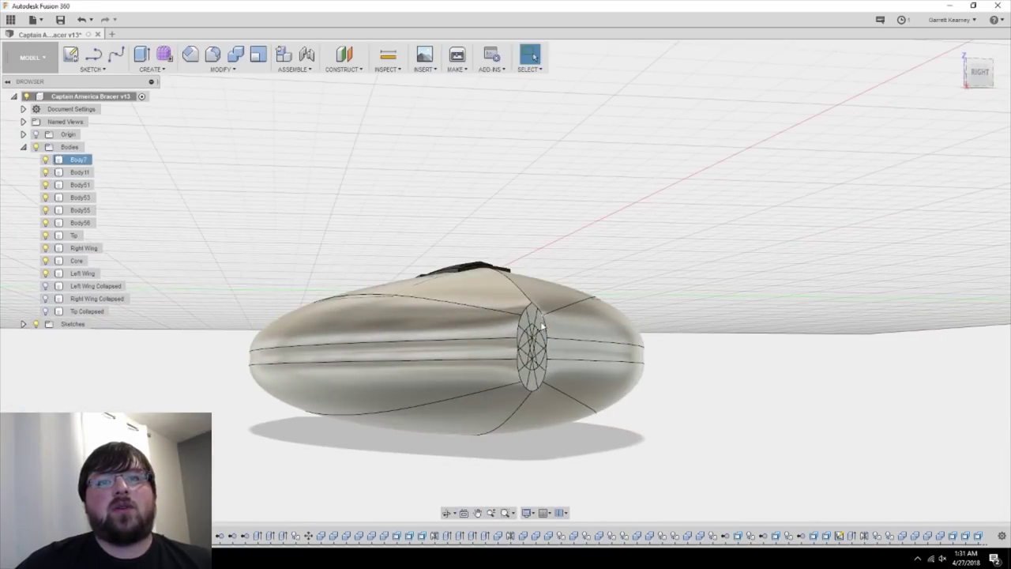
{"action": "left_click", "coordinate": [46, 172]}
{"action": "left_click", "coordinate": [46, 158]}
{"action": "middle_click_drag", "start_coordinate": [443, 205], "coordinate": [584, 224], "text": "shift"}
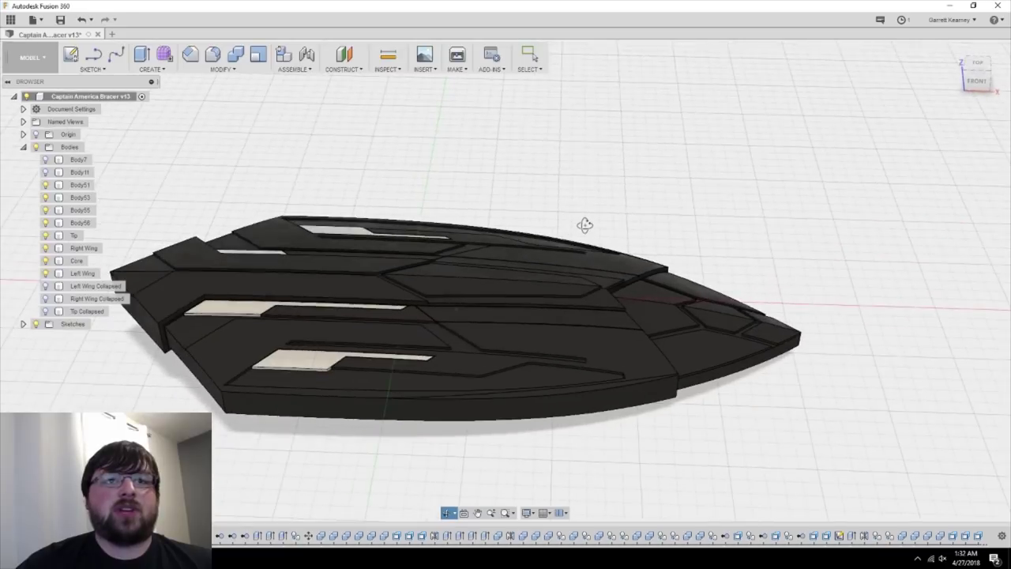